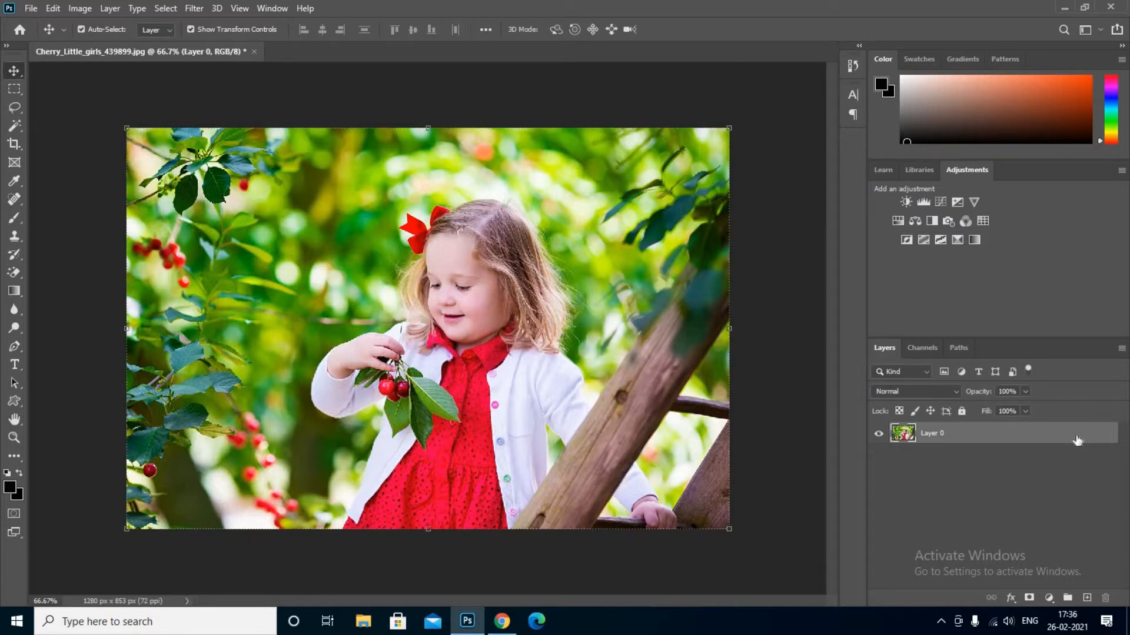
# Step: Duplicate the photo layer, hide the original, and lower the copy's Camera Raw exposure to -0.95
pyautogui.hotkey('ctrl', 'j')
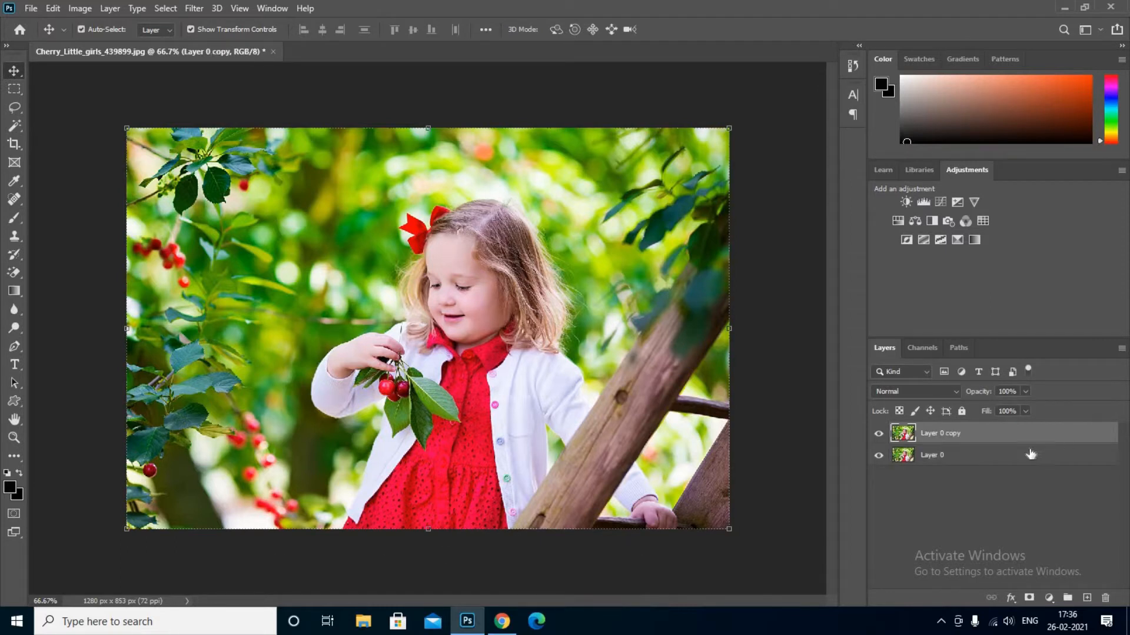
pyautogui.click(878, 456)
pyautogui.click(194, 8)
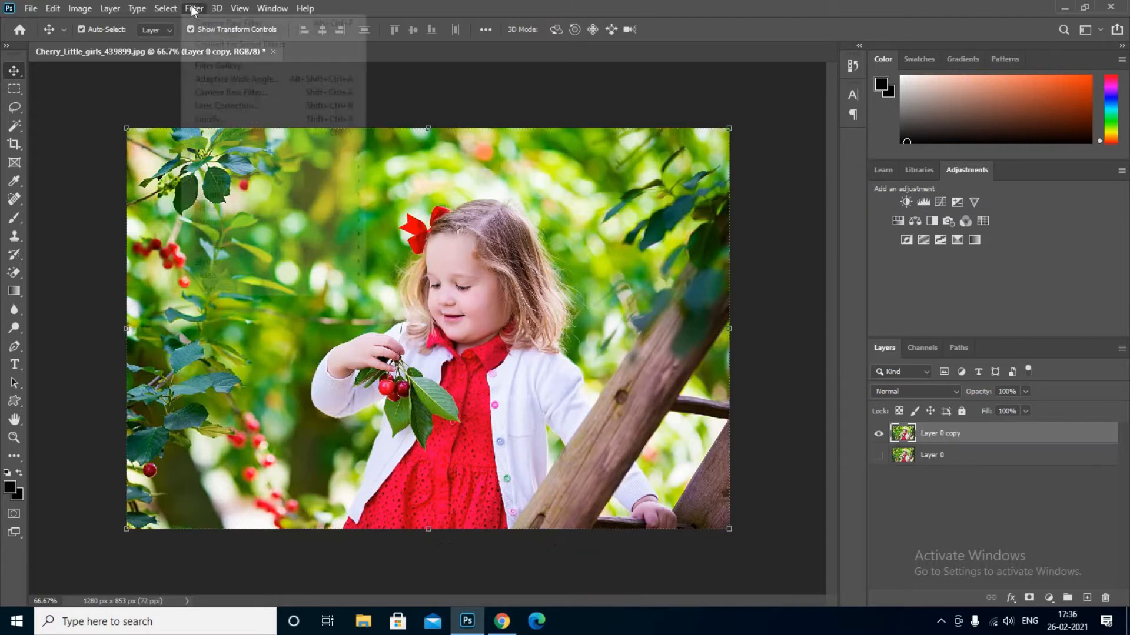
pyautogui.click(217, 94)
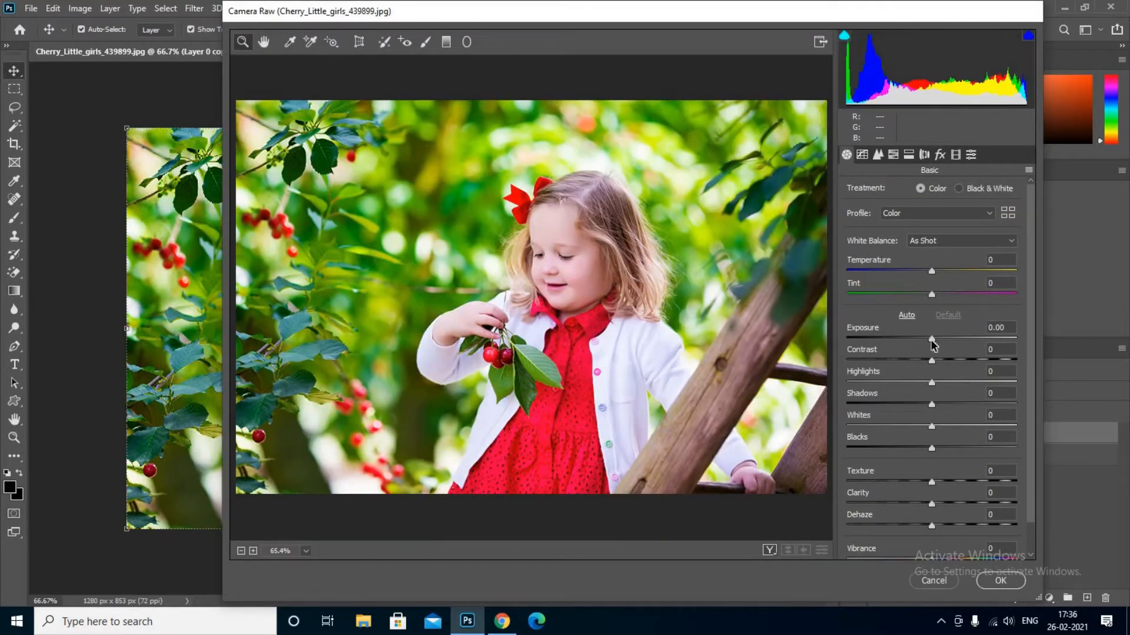
pyautogui.moveTo(931, 340); pyautogui.dragTo(917, 346)
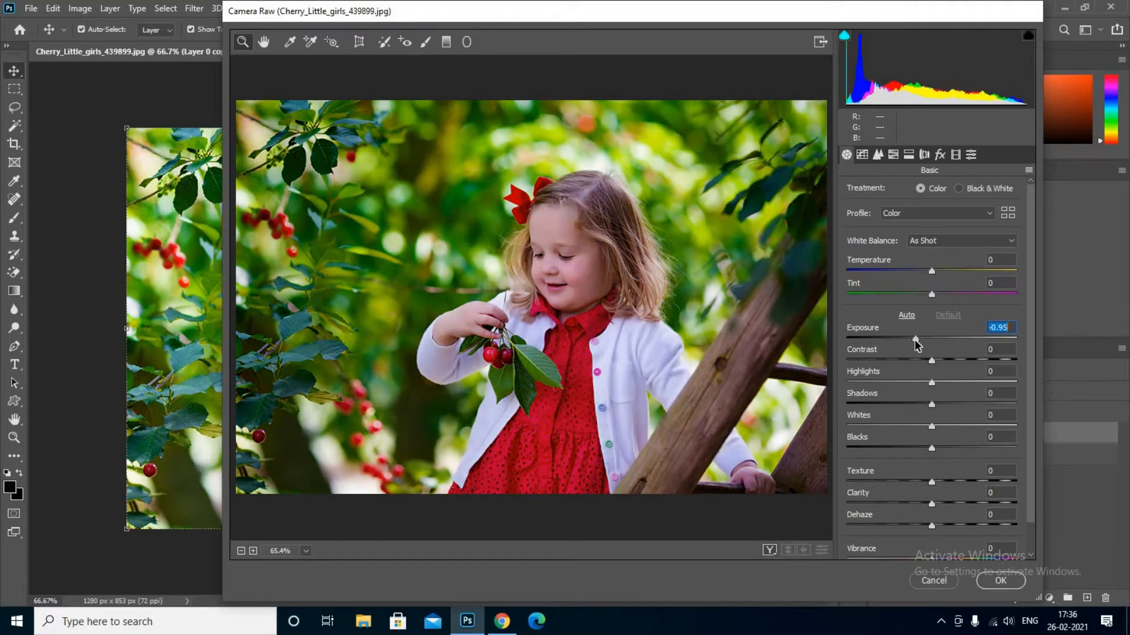
pyautogui.click(893, 155)
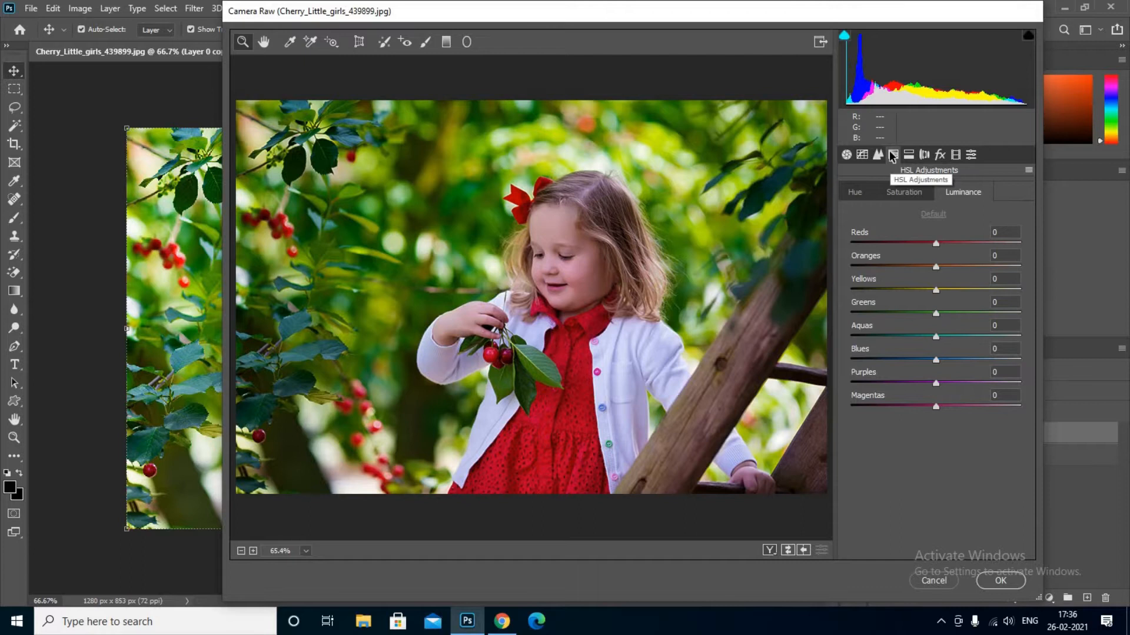
# Step: Brighten Greens luminance to +93 and set Yellows and Greens saturation to -100
pyautogui.moveTo(936, 314); pyautogui.dragTo(1014, 313)
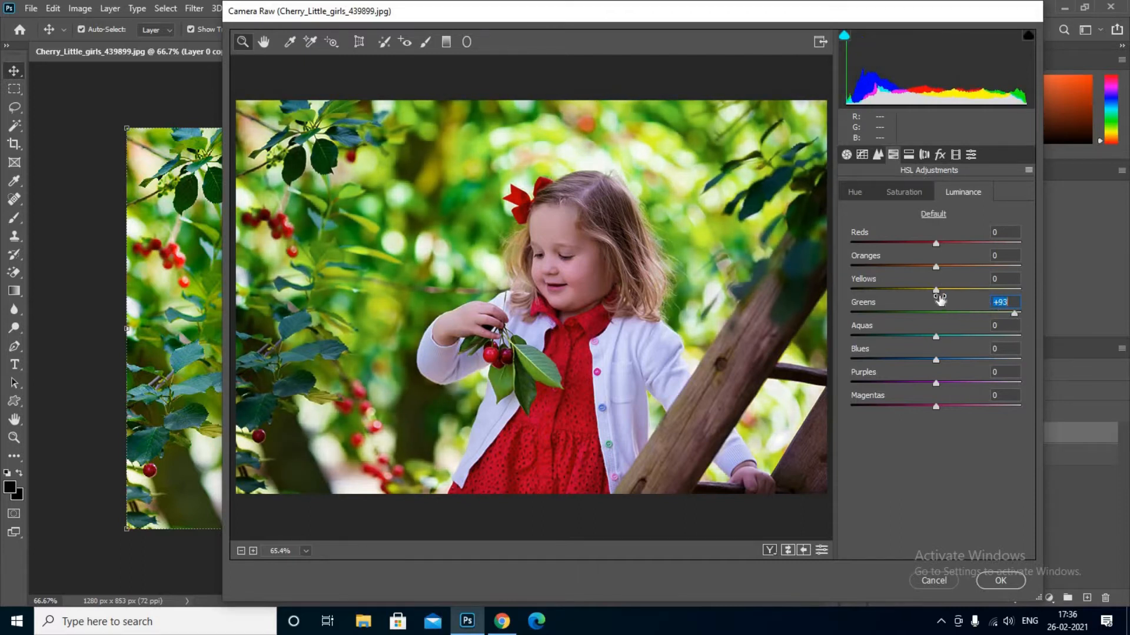
pyautogui.click(935, 290)
pyautogui.click(915, 194)
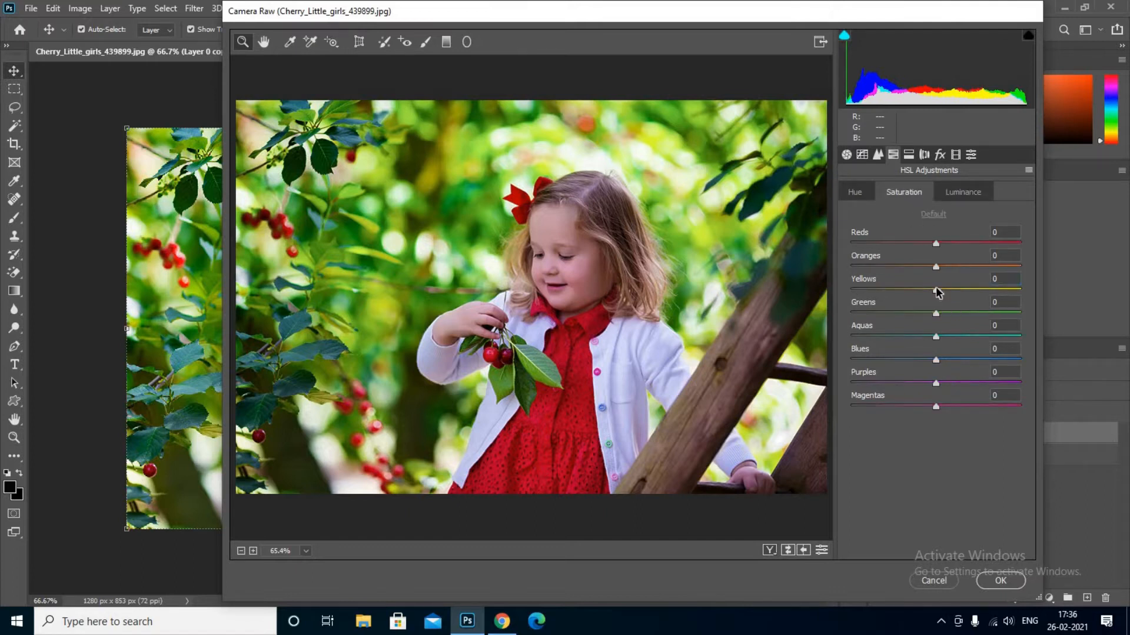
pyautogui.moveTo(937, 291); pyautogui.dragTo(845, 288)
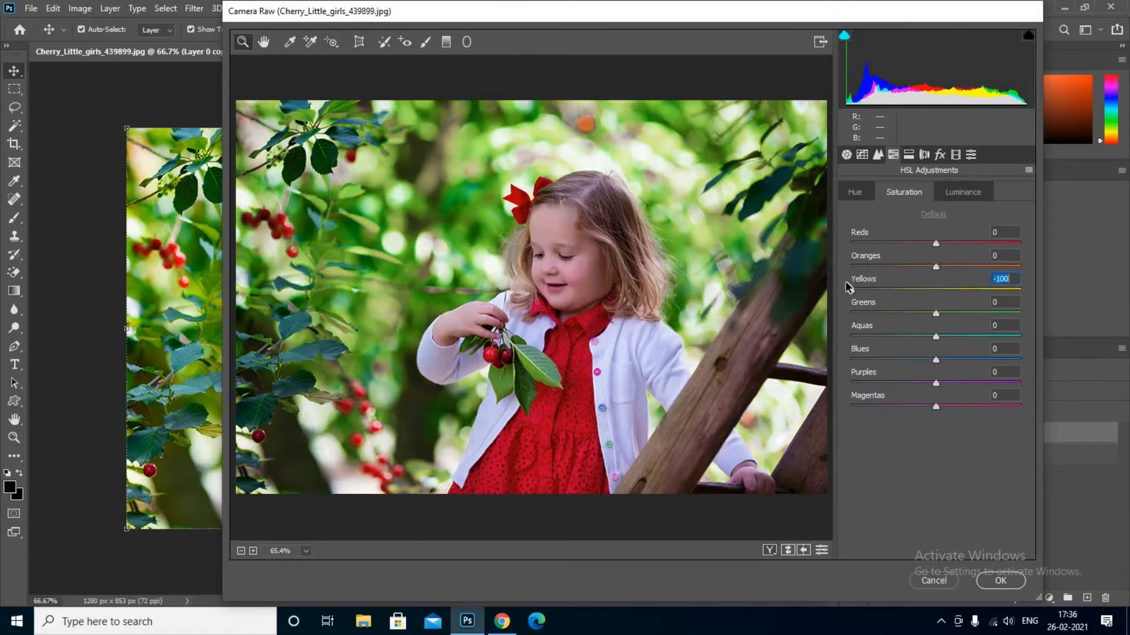
pyautogui.moveTo(936, 313); pyautogui.dragTo(841, 312)
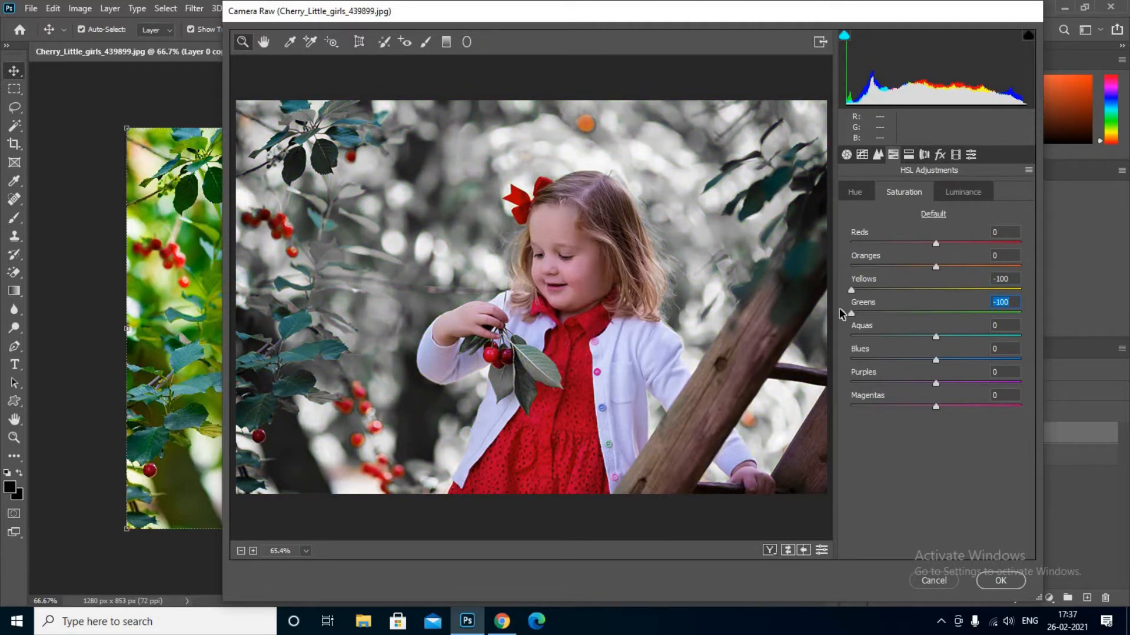
# Step: Shift the Greens and Yellows hue, then set Aquas saturation to +65 and Aquas luminance to -100
pyautogui.click(859, 194)
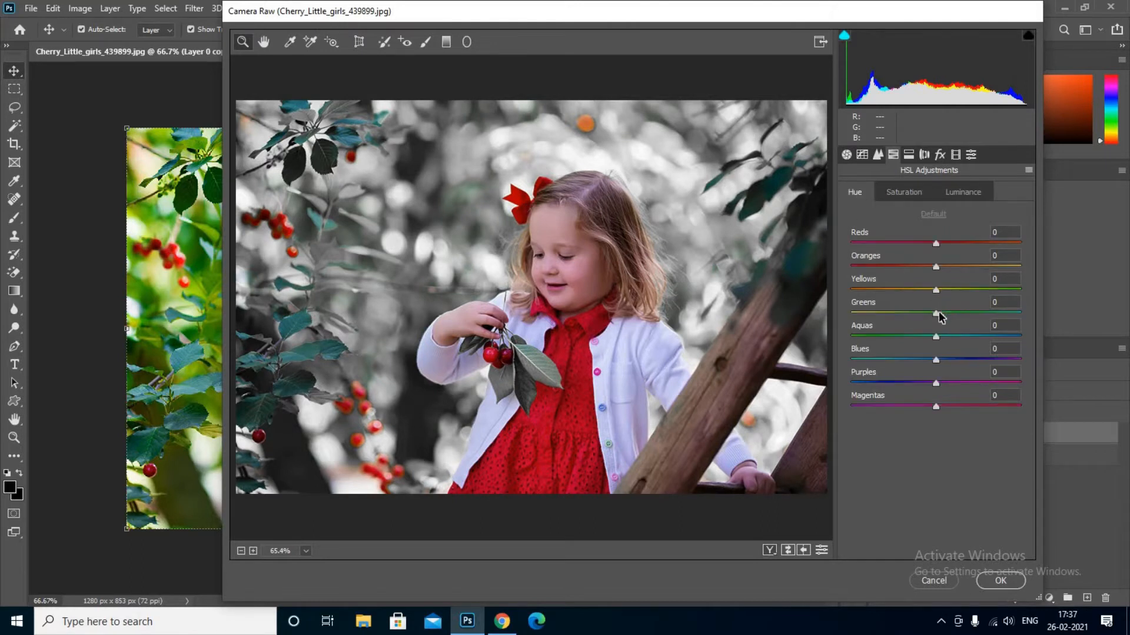
pyautogui.moveTo(936, 313); pyautogui.dragTo(1007, 313)
pyautogui.moveTo(936, 290); pyautogui.dragTo(1018, 289)
pyautogui.click(916, 195)
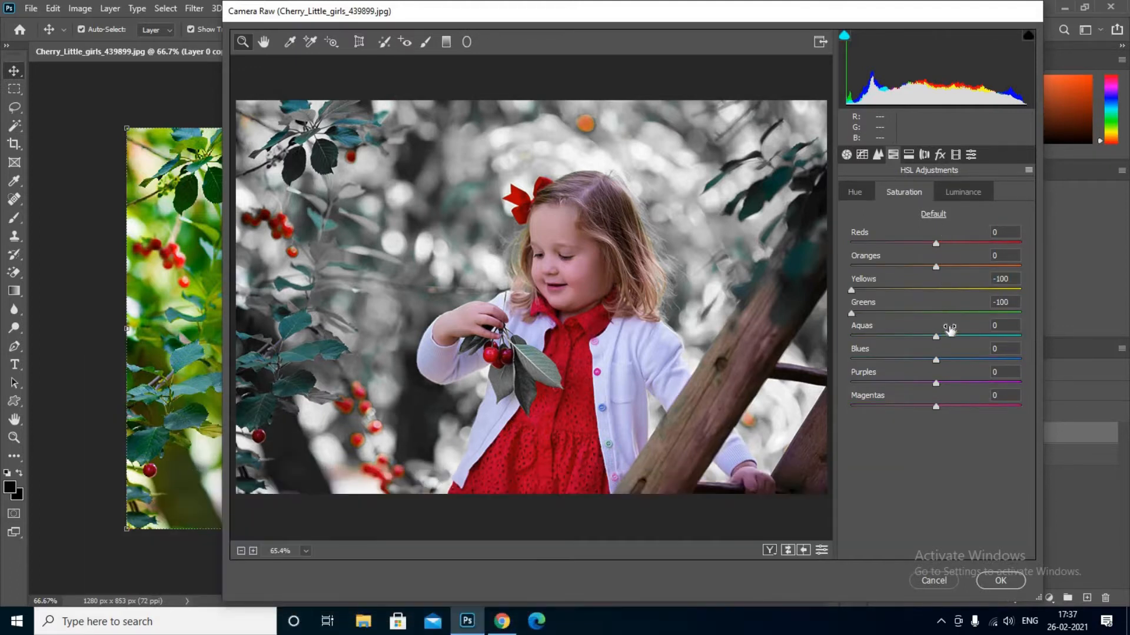
pyautogui.moveTo(936, 337); pyautogui.dragTo(990, 339)
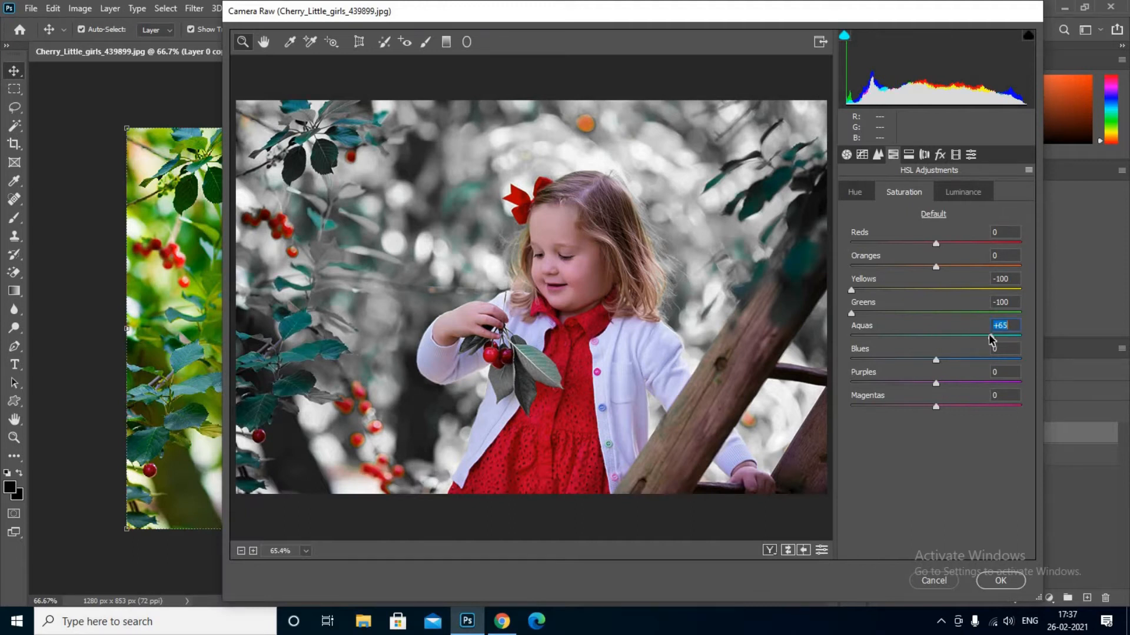
pyautogui.click(969, 192)
pyautogui.moveTo(936, 340); pyautogui.dragTo(846, 335)
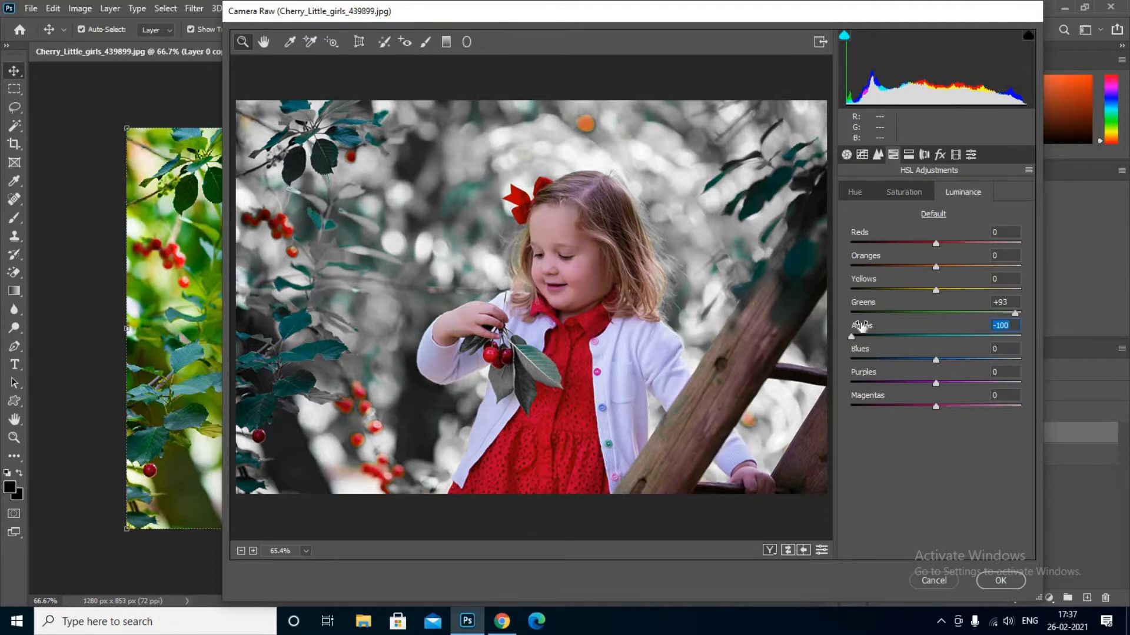
pyautogui.click(939, 156)
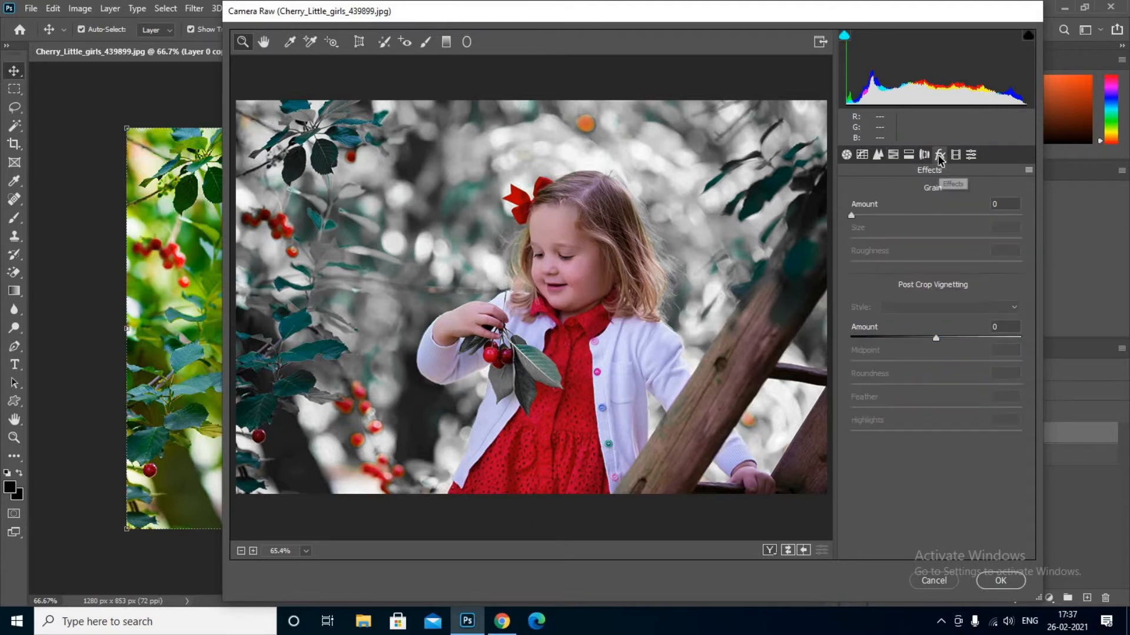
# Step: Add a post-crop vignette with Amount -58 and Midpoint 25
pyautogui.moveTo(936, 339); pyautogui.dragTo(894, 363)
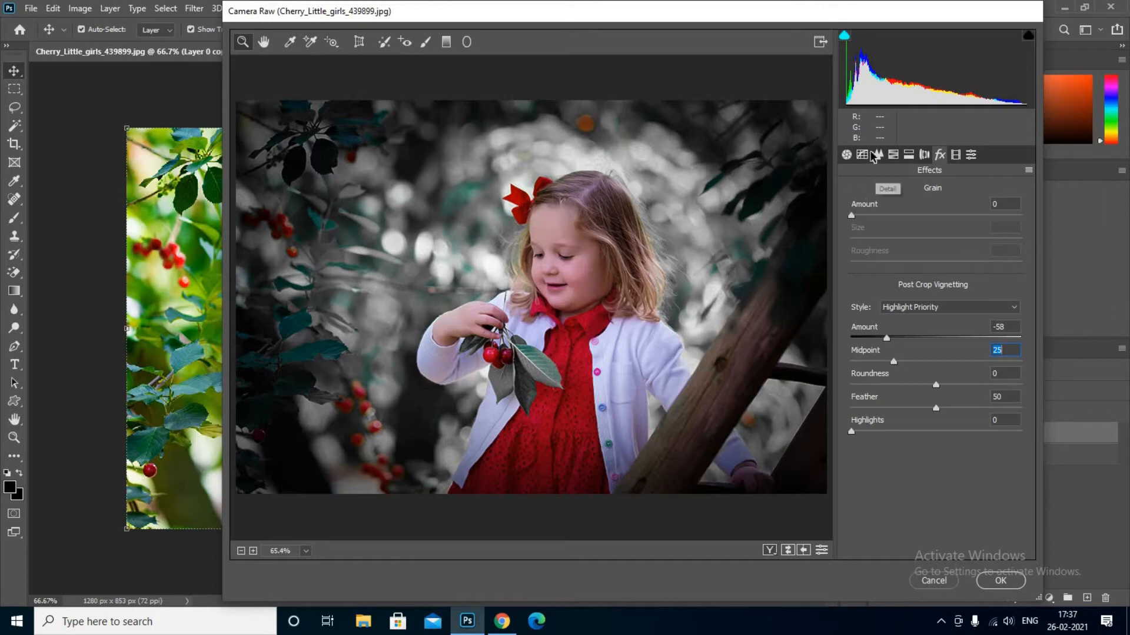
pyautogui.click(846, 154)
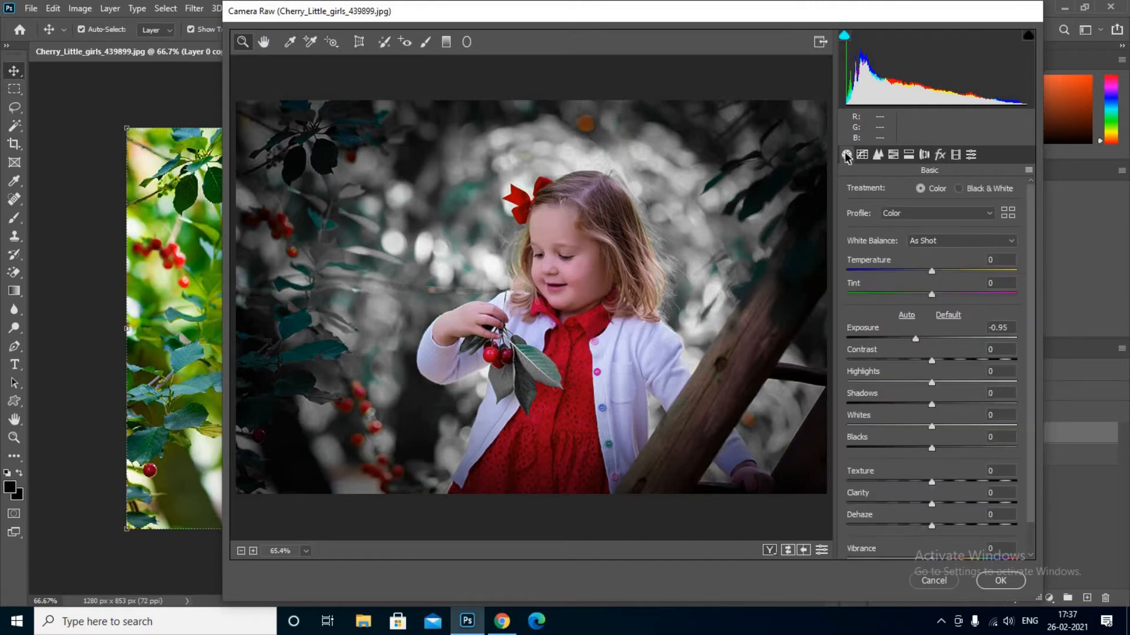
# Step: Set Contrast +23, Highlights -22, Shadows -45, Whites -10, Blacks -18 and Clarity +39
pyautogui.moveTo(932, 360); pyautogui.dragTo(921, 427)
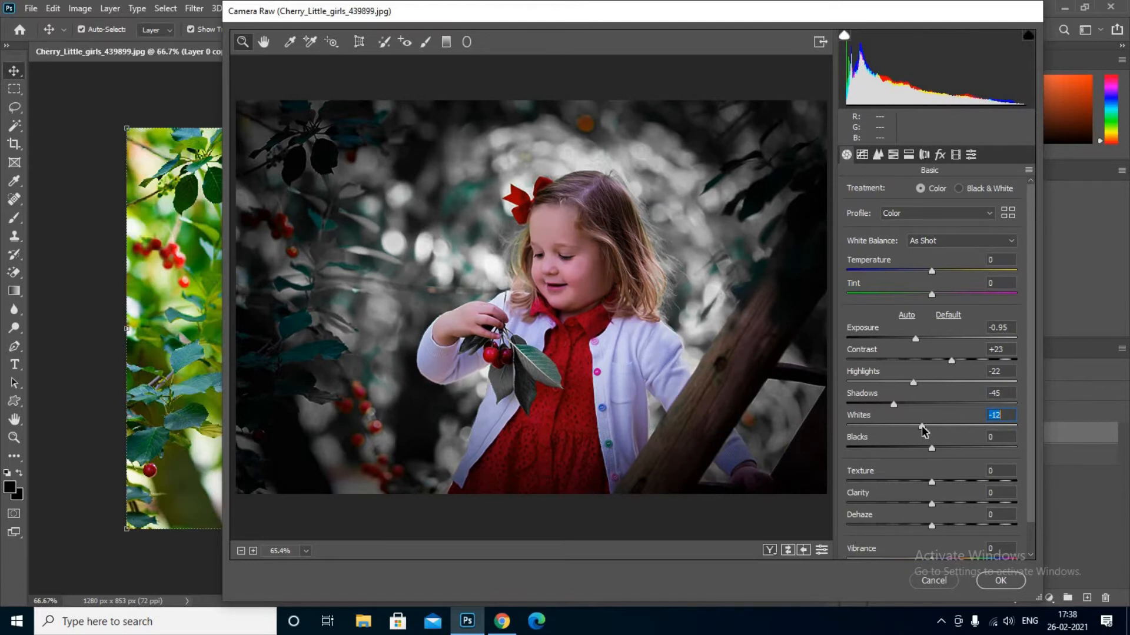
pyautogui.moveTo(923, 426); pyautogui.dragTo(918, 450)
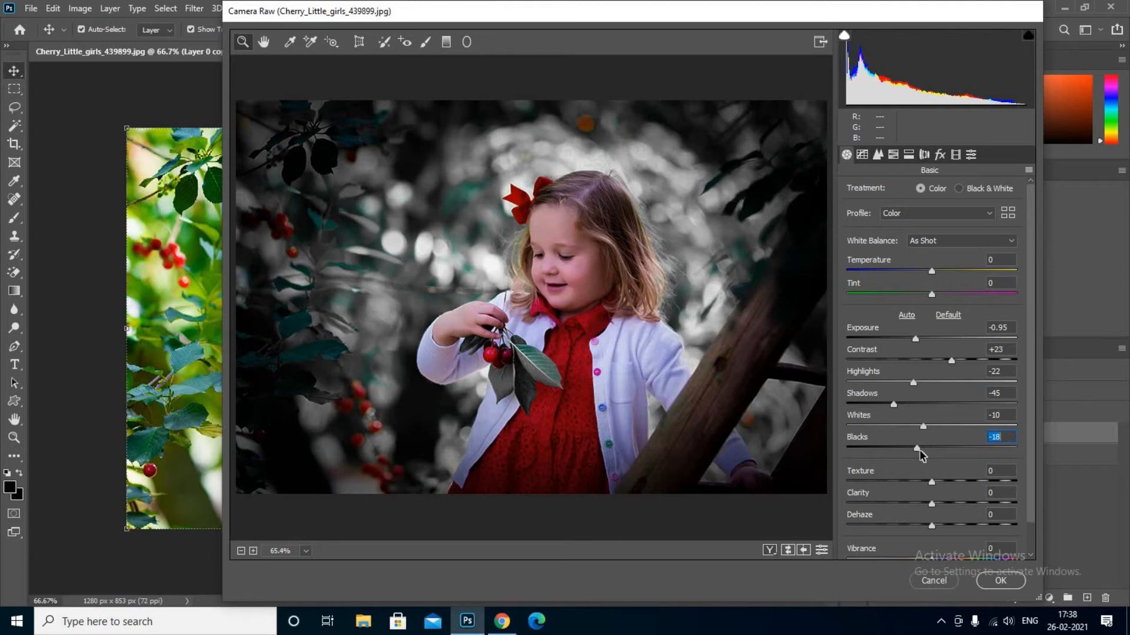
pyautogui.moveTo(932, 504); pyautogui.dragTo(967, 505)
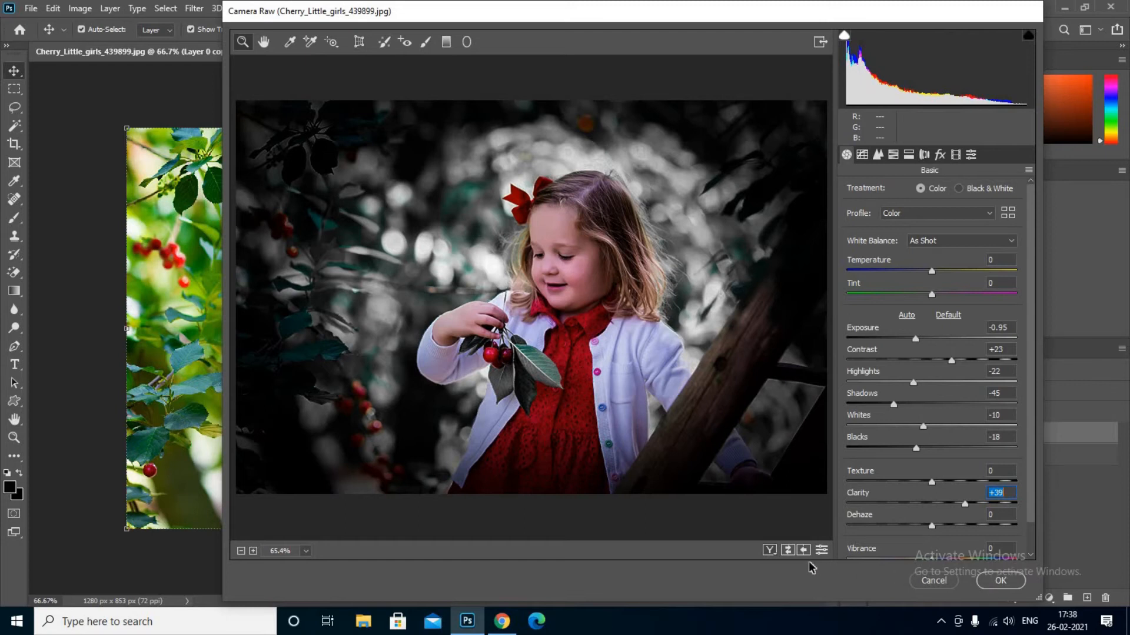
# Step: Compare the before and after views, then commit the Camera Raw edits to the layer
pyautogui.click(770, 552)
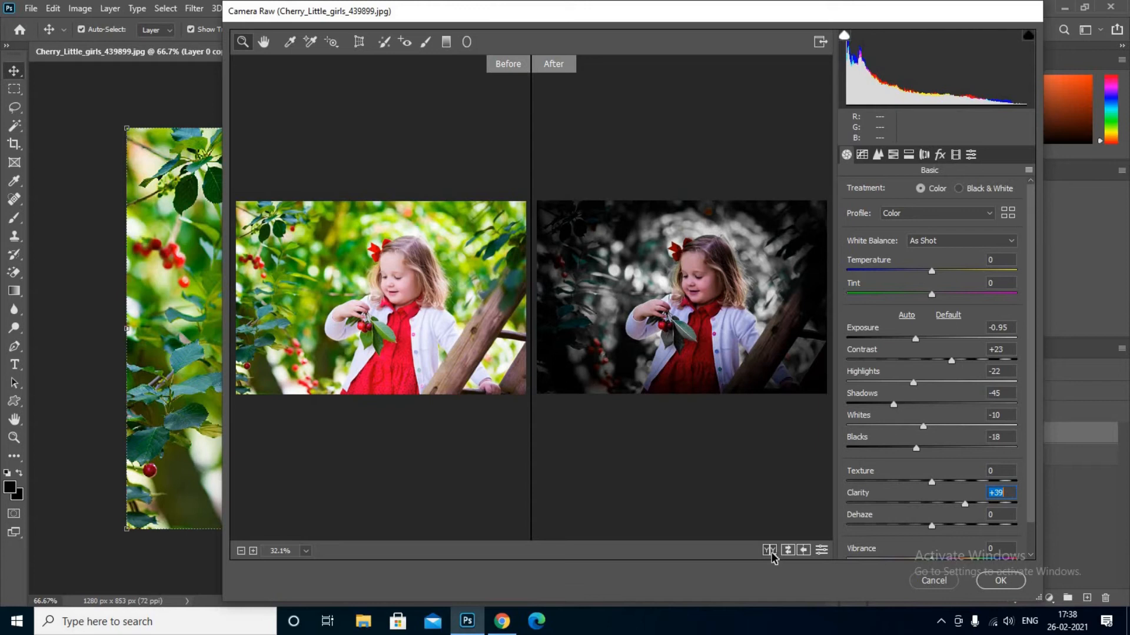
pyautogui.click(1002, 581)
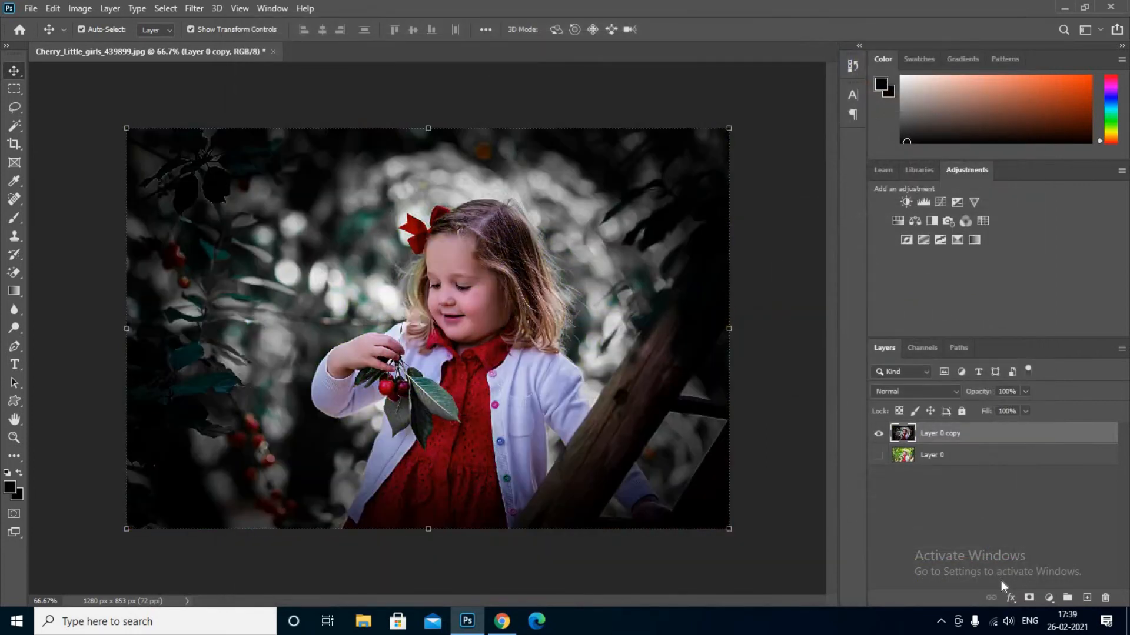
# Step: Zoom the canvas out to 50% and start a Save As for a new copy
pyautogui.hotkey('ctrl', '-')
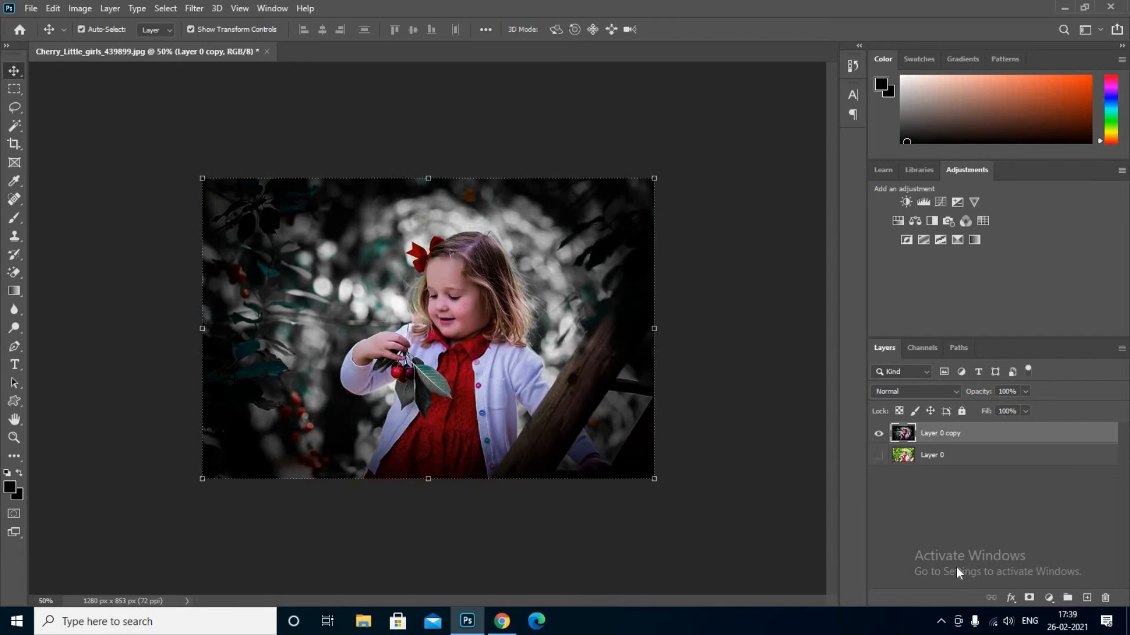
pyautogui.click(31, 8)
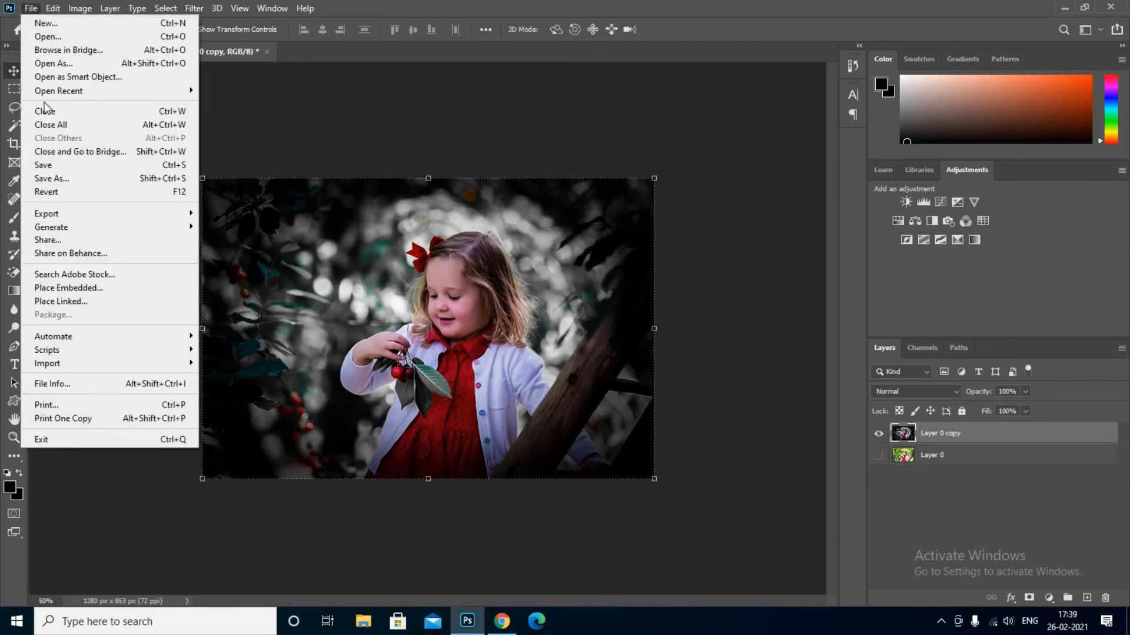
pyautogui.click(50, 177)
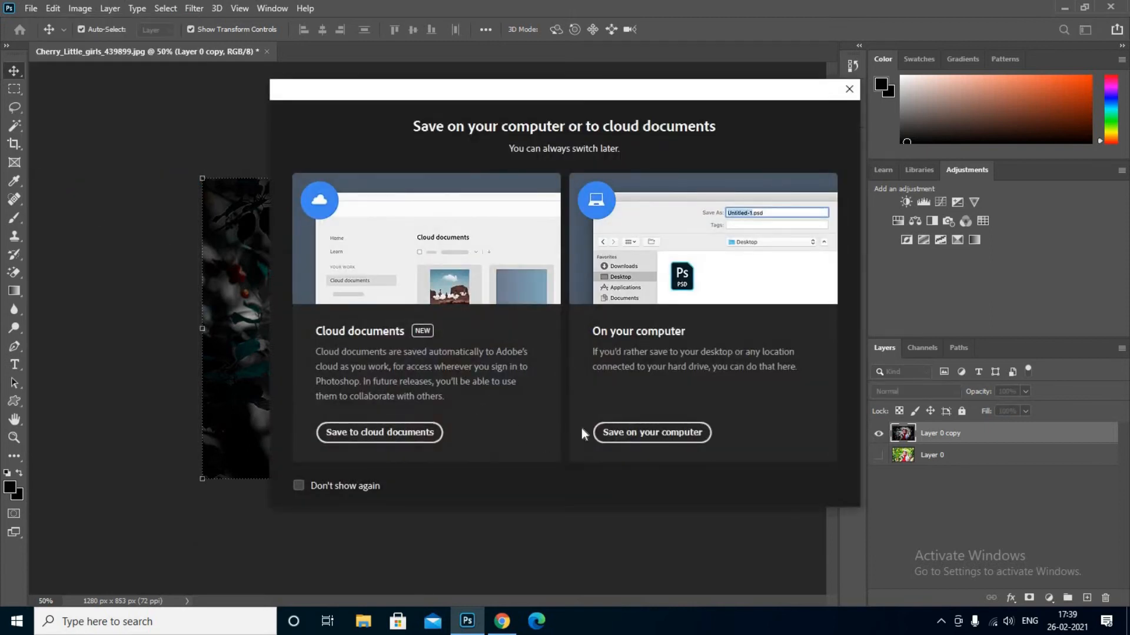
# Step: Save the edited photo on the computer as a JPEG named 'baby edit', accepting the JPEG options
pyautogui.click(630, 434)
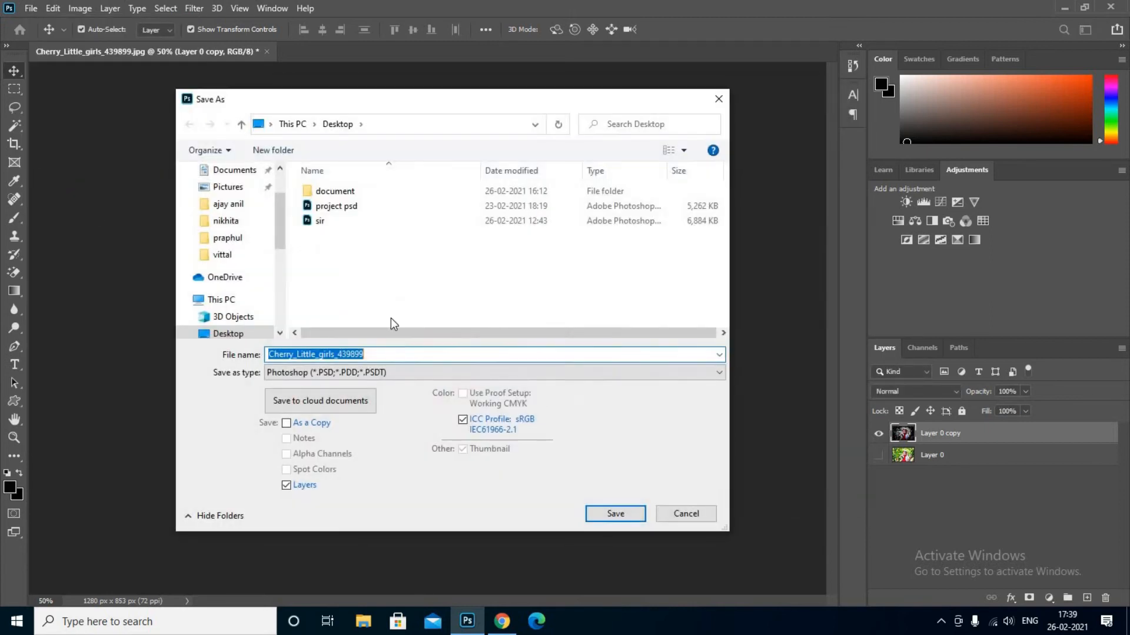
pyautogui.click(373, 360)
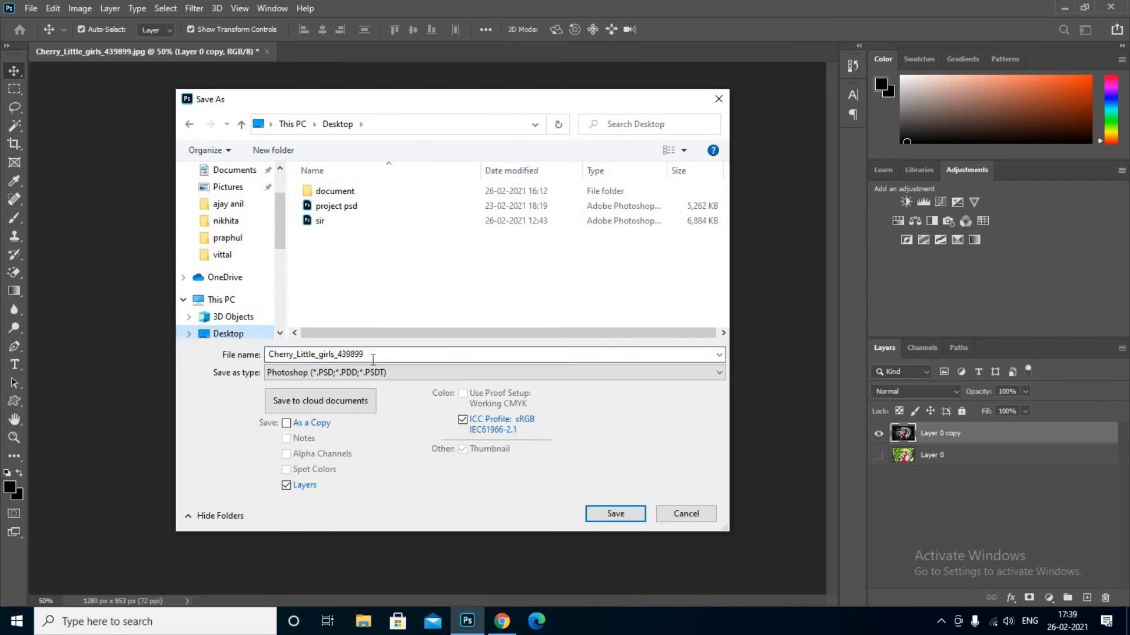
pyautogui.hotkey('ctrl', 'a')
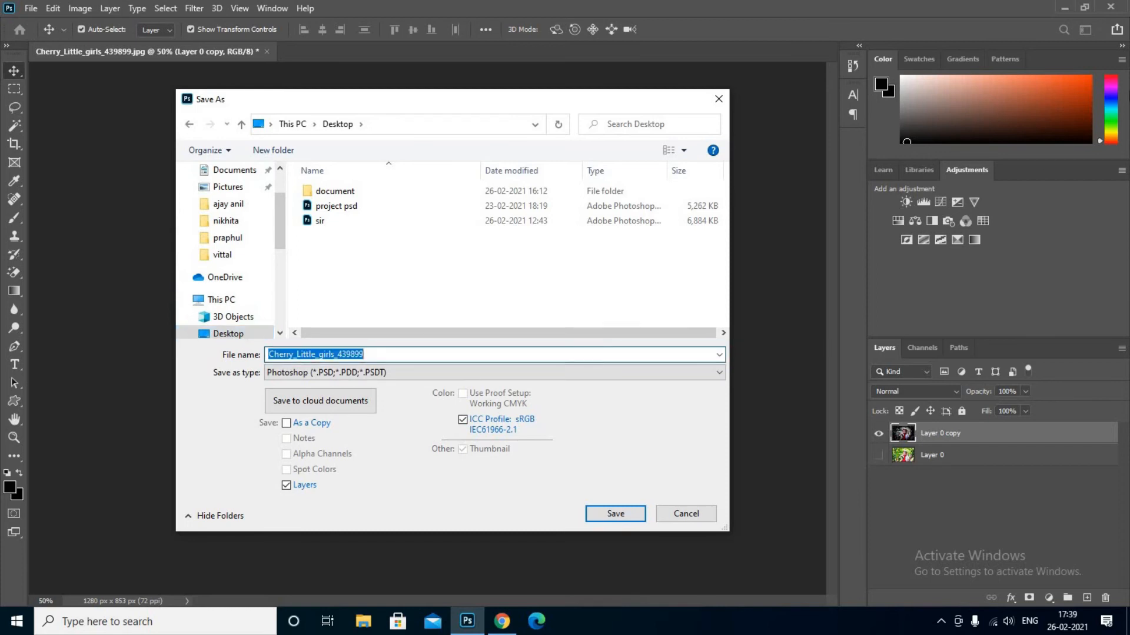
pyautogui.write('baby')
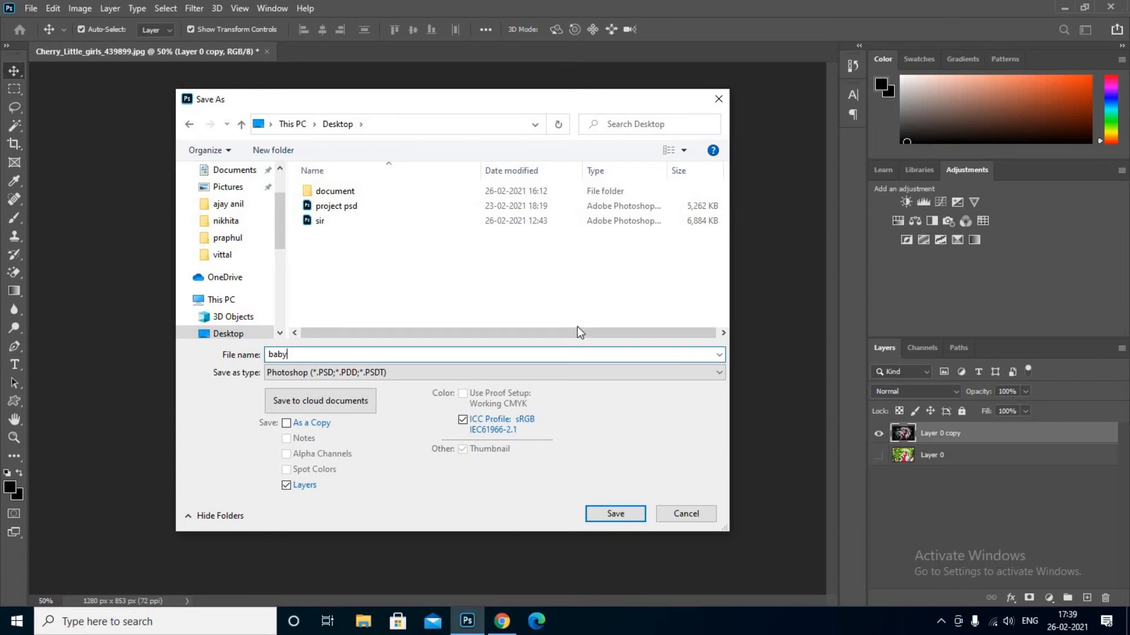
pyautogui.write(' edit')
pyautogui.click(444, 373)
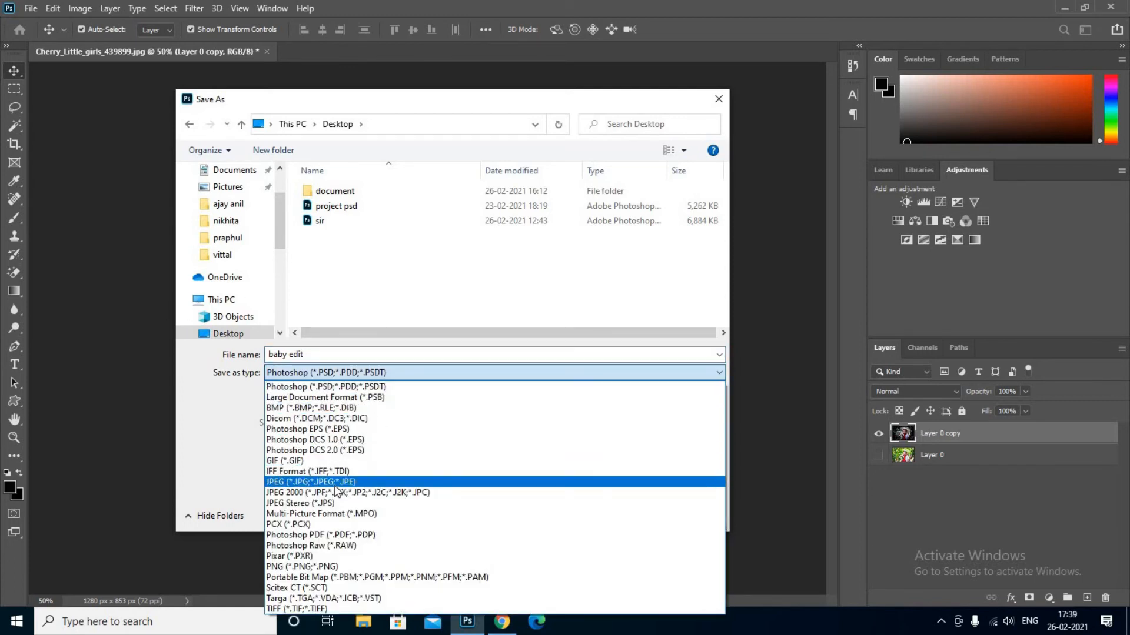
pyautogui.click(336, 488)
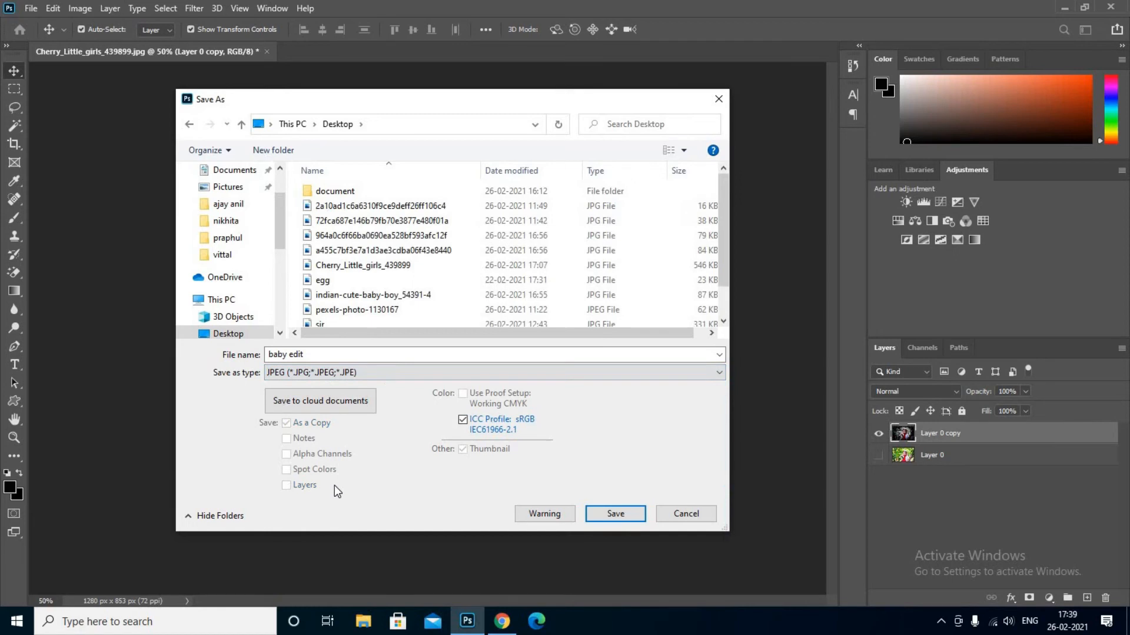
pyautogui.click(630, 520)
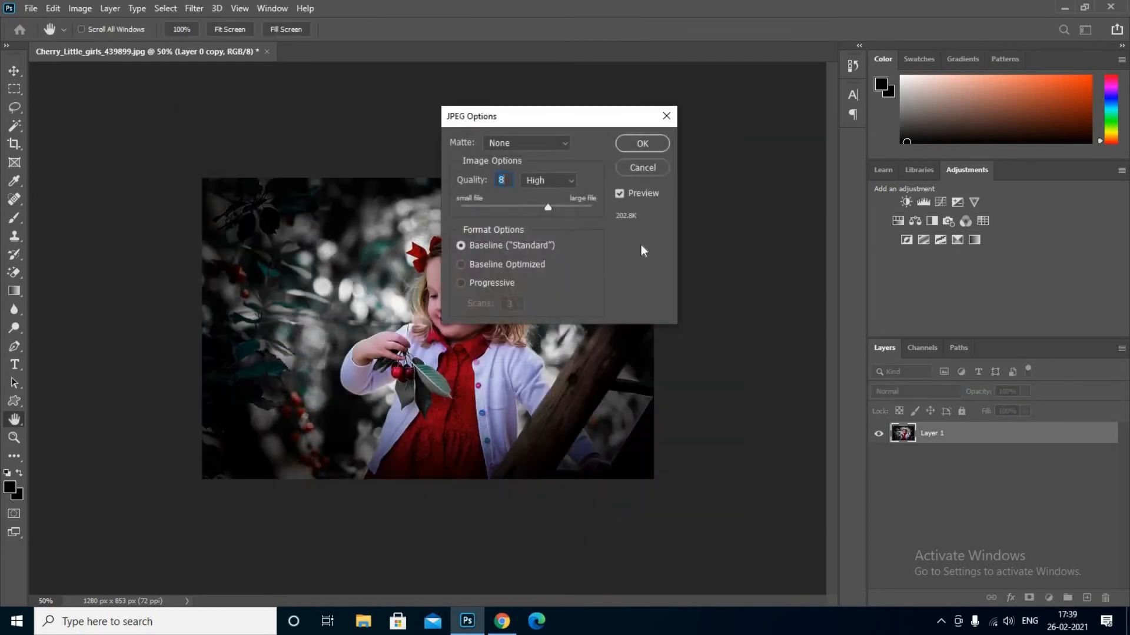
pyautogui.click(642, 145)
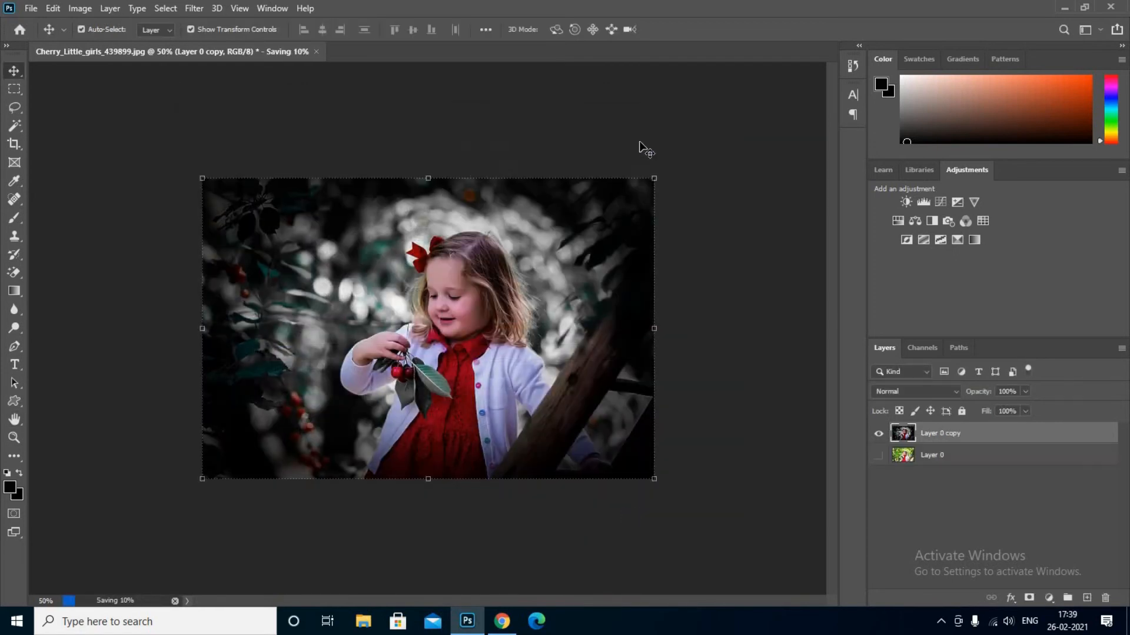